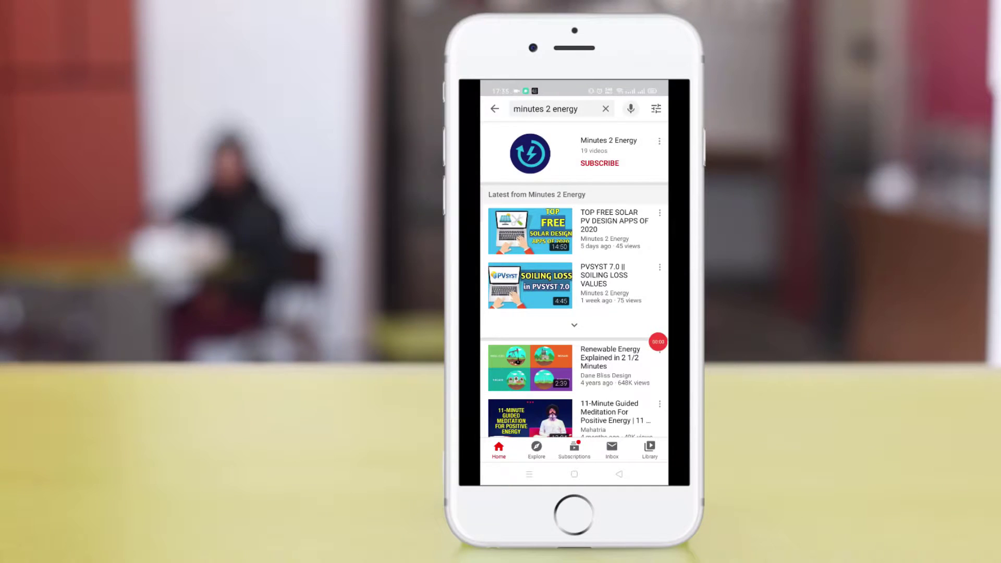
# Scroll the YouTube search results and open the Minutes 2 Energy channel page
pyautogui.scroll(-3, 574, 287)
pyautogui.scroll(3, 574, 287)
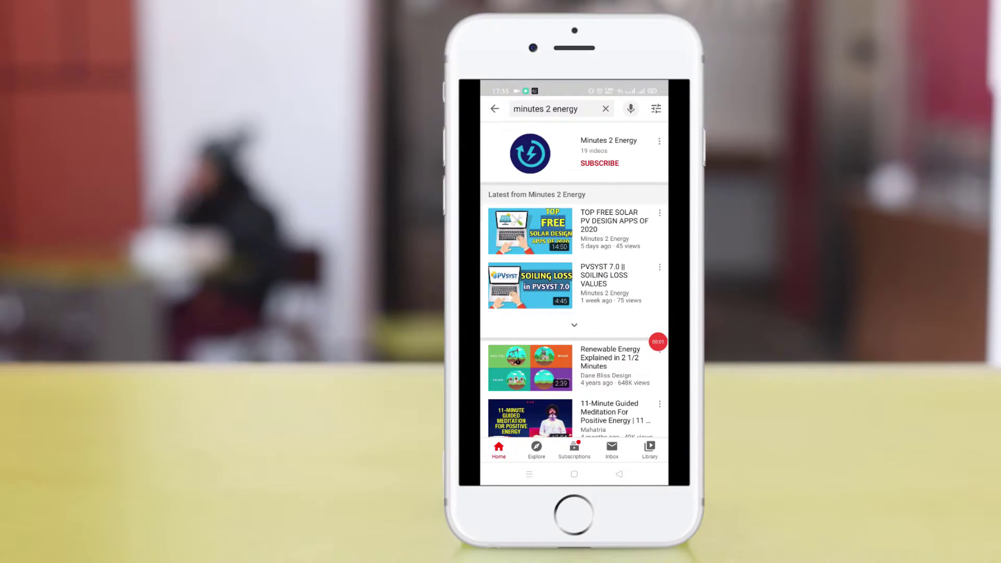
pyautogui.click(543, 154)
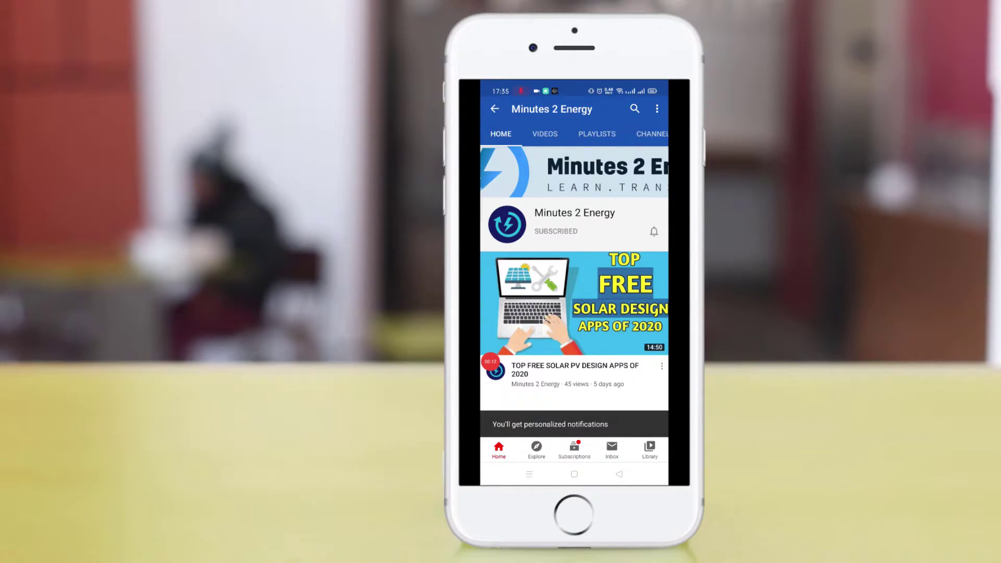
# Open the PVsyst Databases window listing the Meteo and Components tools
pyautogui.click(491, 361)
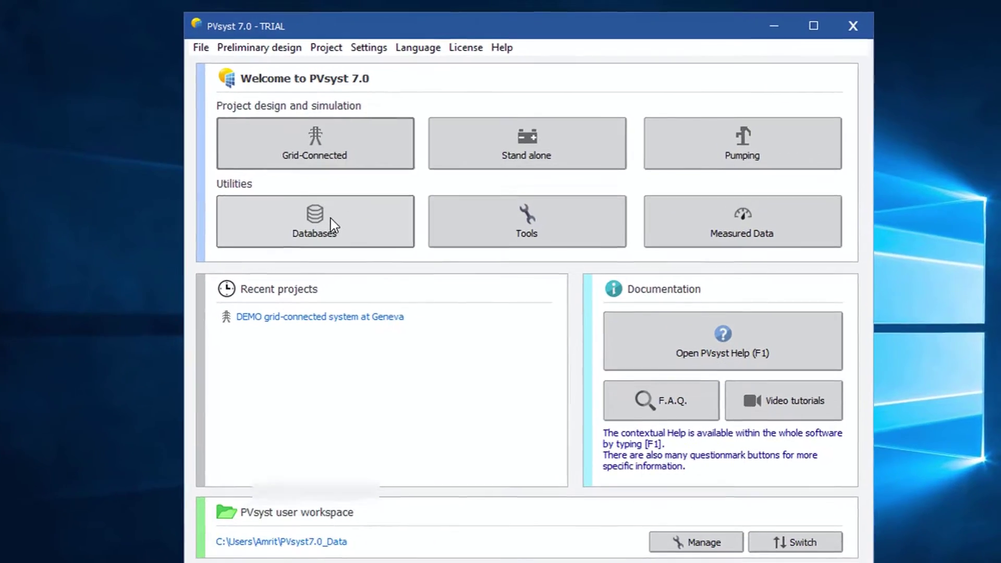
pyautogui.click(330, 218)
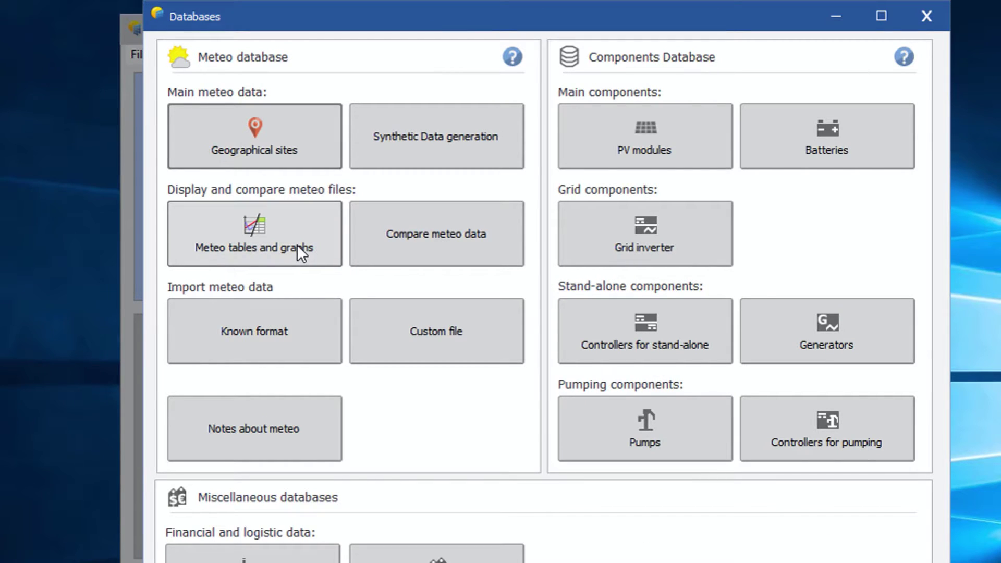
# Open Geographical sites to list the United Arab Emirates sites
pyautogui.click(330, 136)
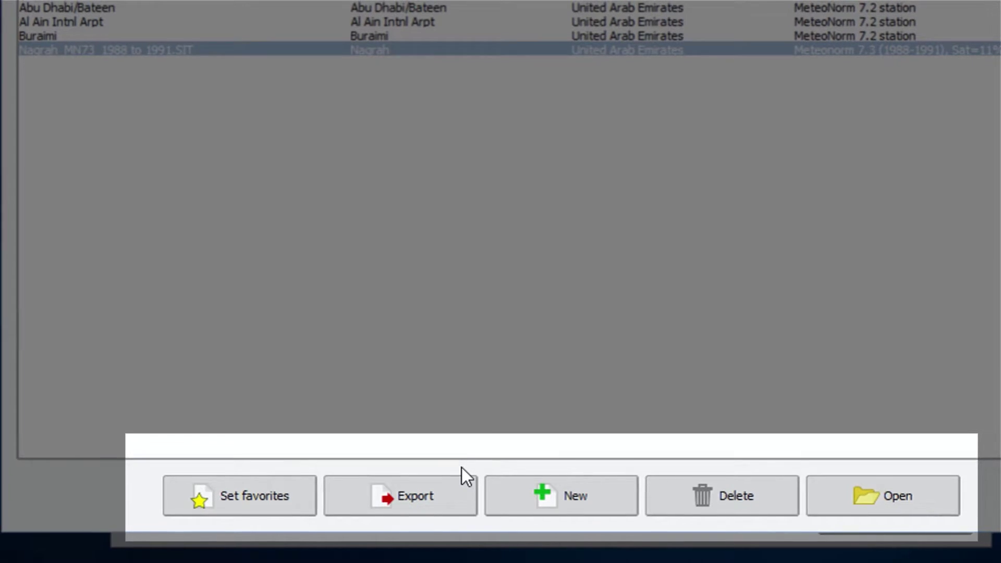
# Start a new site and search the interactive map for coordinates 25.1476078, 55.2686728
pyautogui.press('Escape')
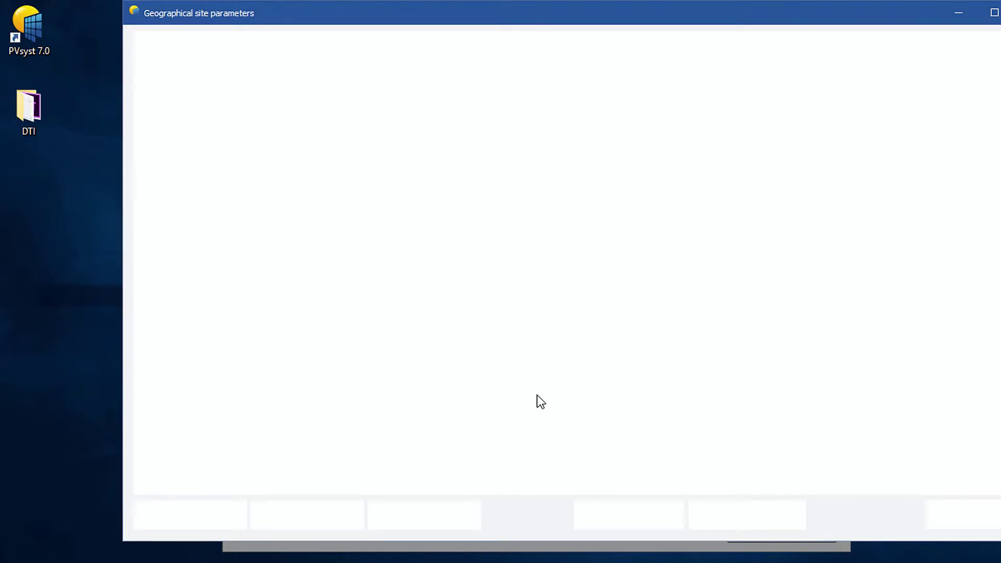
pyautogui.moveTo(718, 22); pyautogui.dragTo(663, 21)
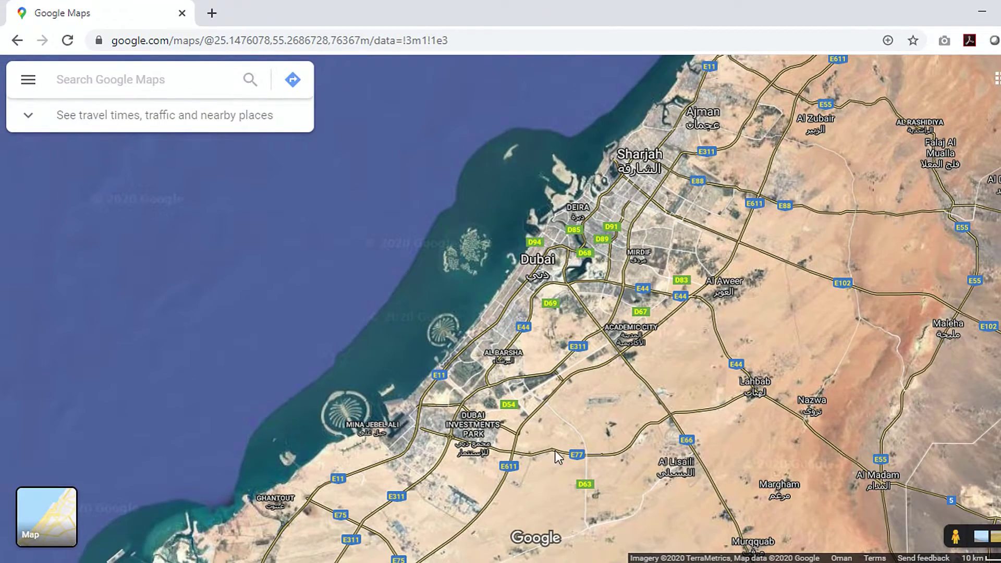
pyautogui.click(515, 498)
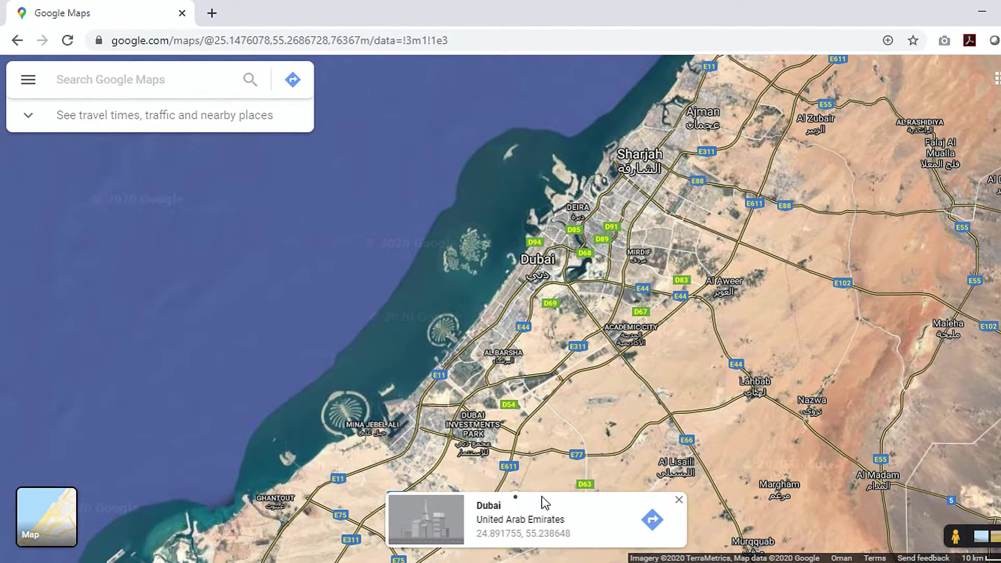
pyautogui.moveTo(213, 38); pyautogui.dragTo(330, 40)
pyautogui.hotkey('ctrl', 'c')
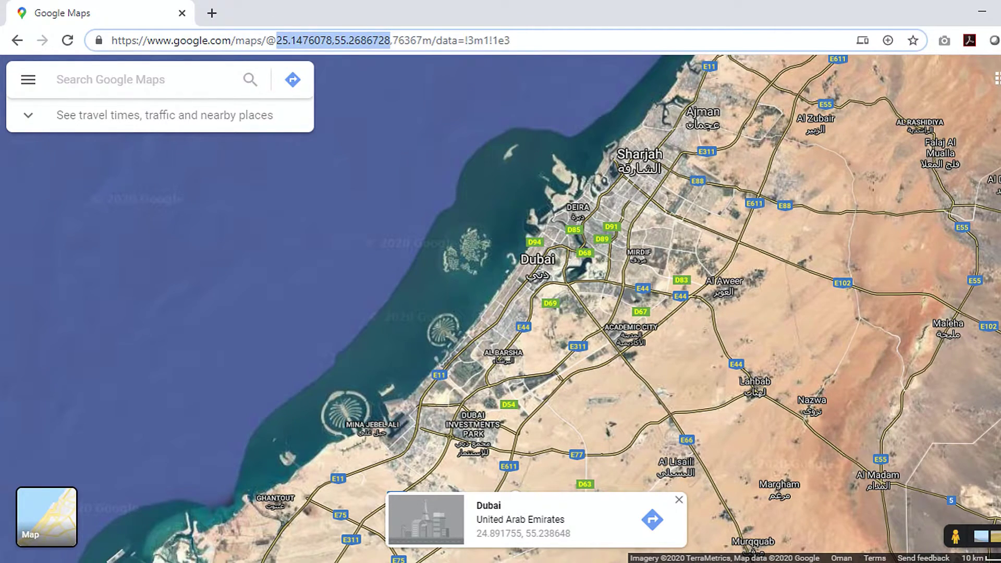
pyautogui.hotkey('alt', 'Tab')
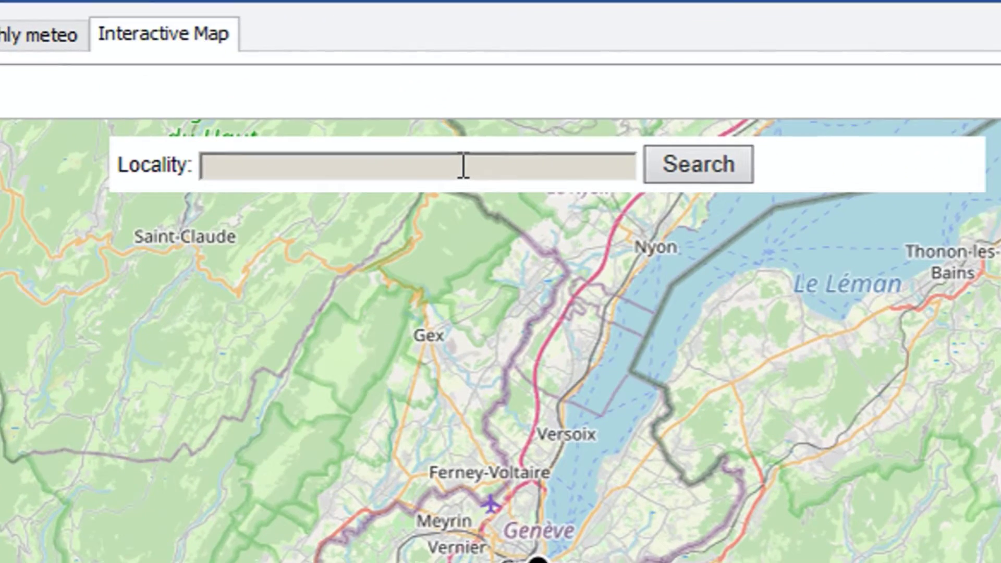
pyautogui.click(422, 98)
pyautogui.hotkey('ctrl', 'v')
pyautogui.click(743, 173)
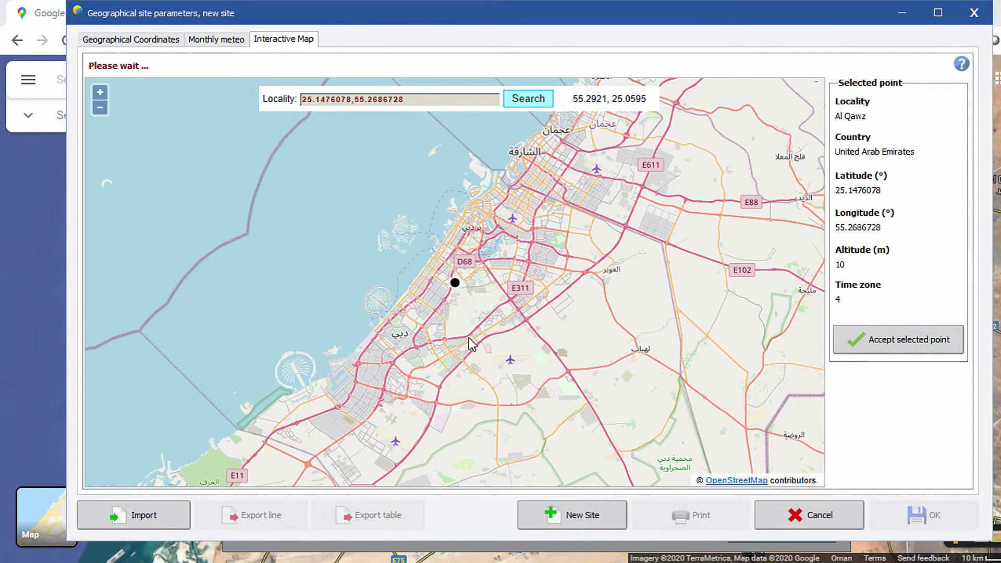
# Pan the Google satellite map over Dubai, then return to the site parameters window
pyautogui.click(454, 549)
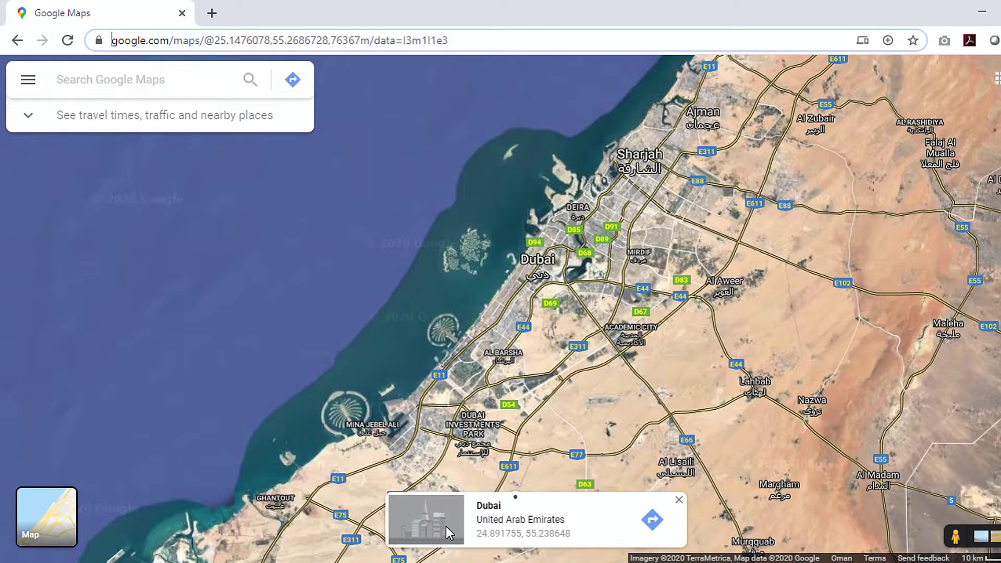
pyautogui.moveTo(550, 474); pyautogui.dragTo(518, 371)
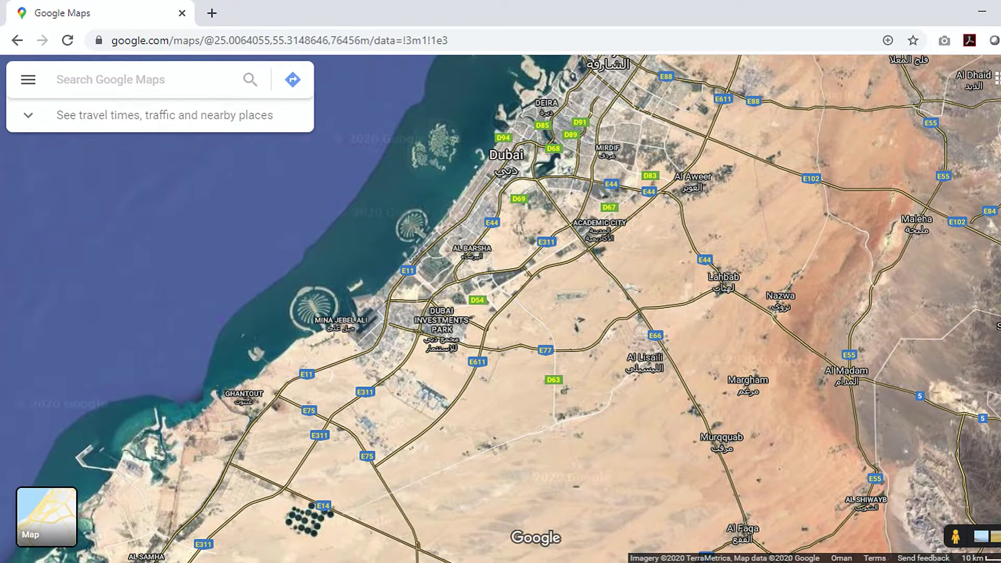
pyautogui.moveTo(637, 515)
pyautogui.click(495, 495)
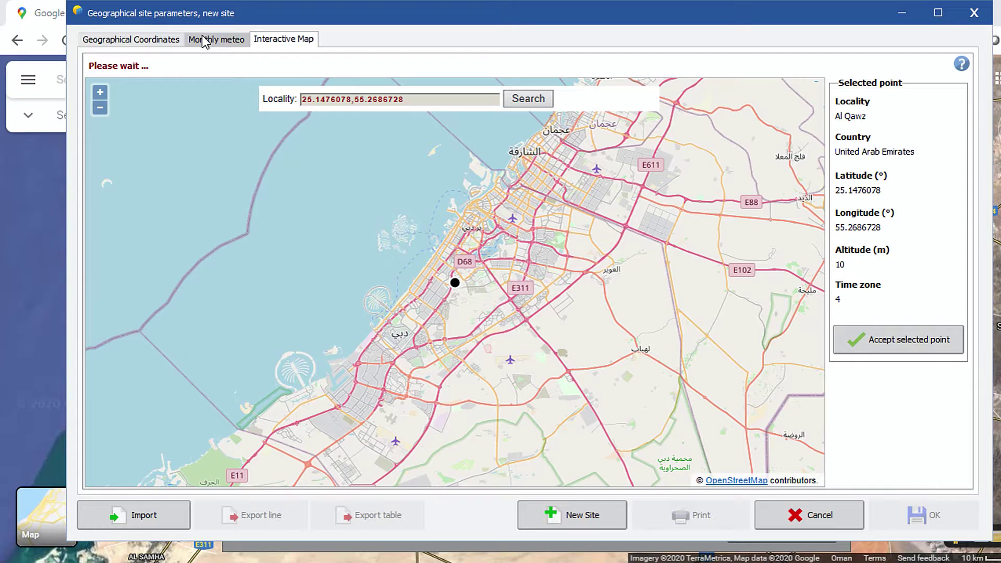
# Review the Geographical Coordinates form and the still-empty Monthly meteo table
pyautogui.click(176, 40)
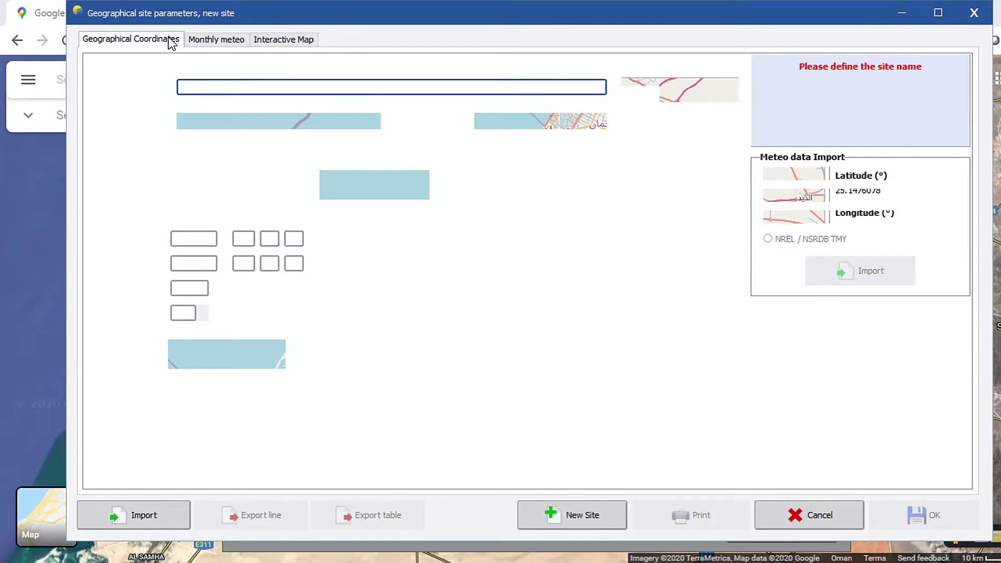
pyautogui.click(210, 40)
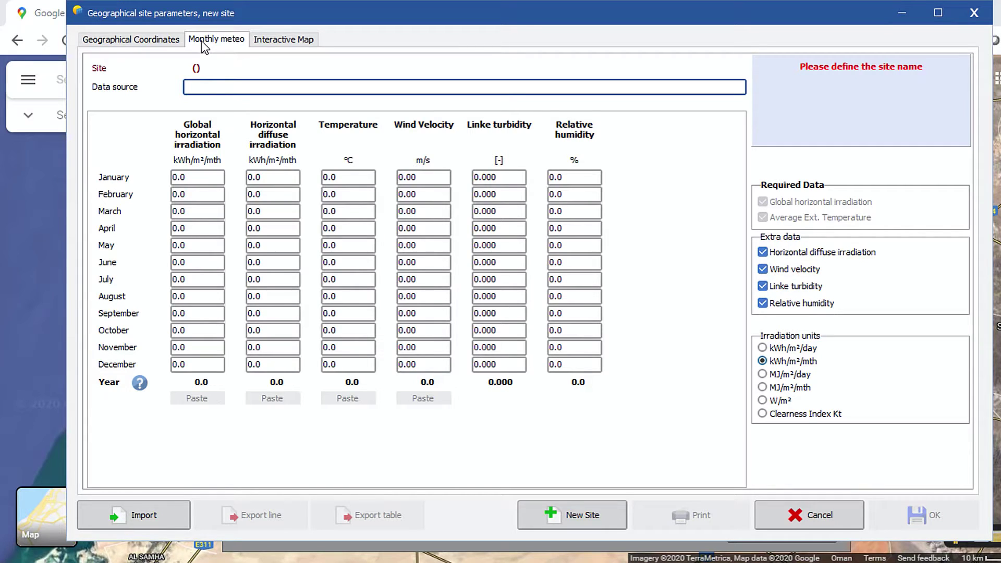
# Enter latitude 25.0064 and longitude 55.3149 by pasting and trimming the copied coordinates
pyautogui.click(144, 44)
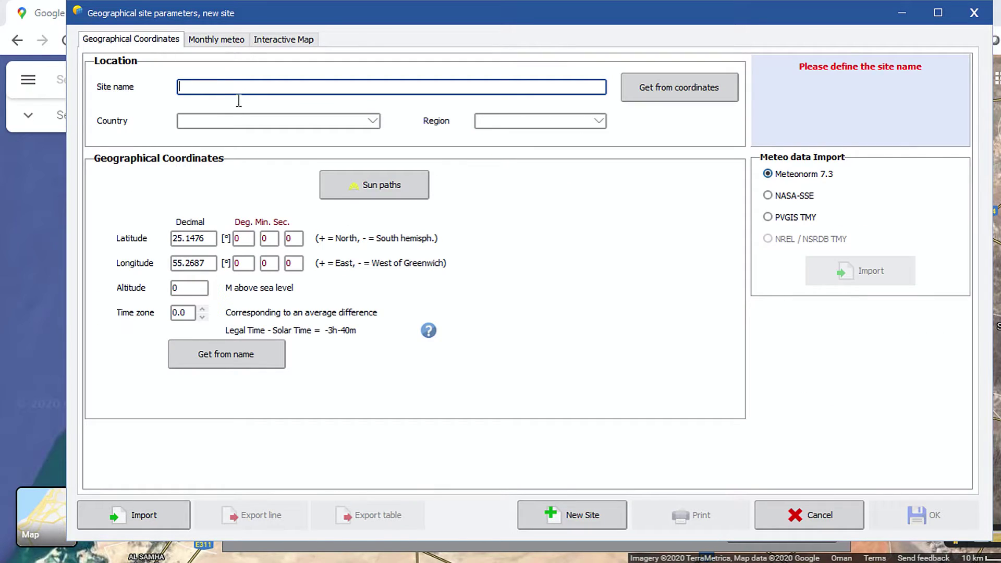
pyautogui.doubleClick(201, 238)
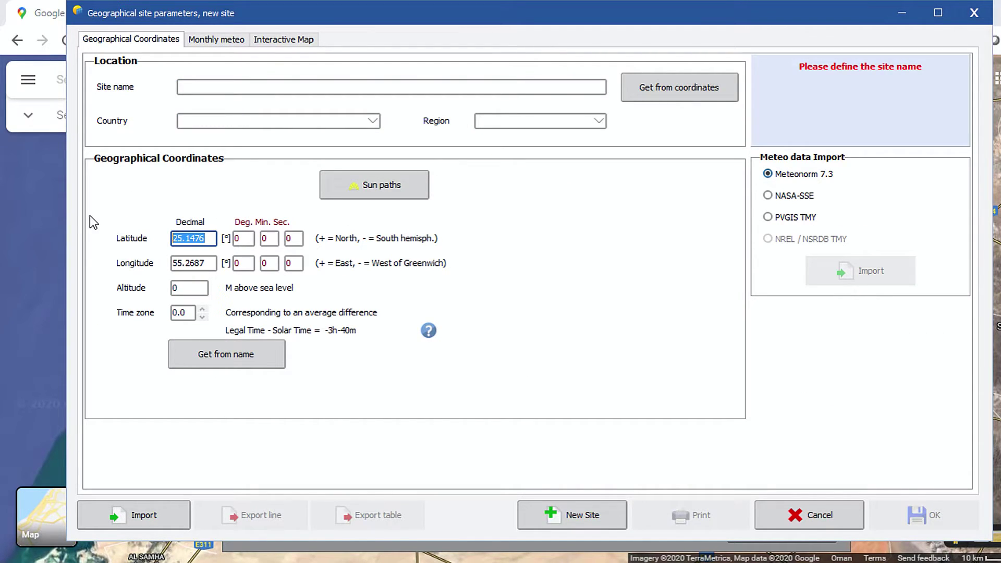
pyautogui.hotkey('ctrl', 'v')
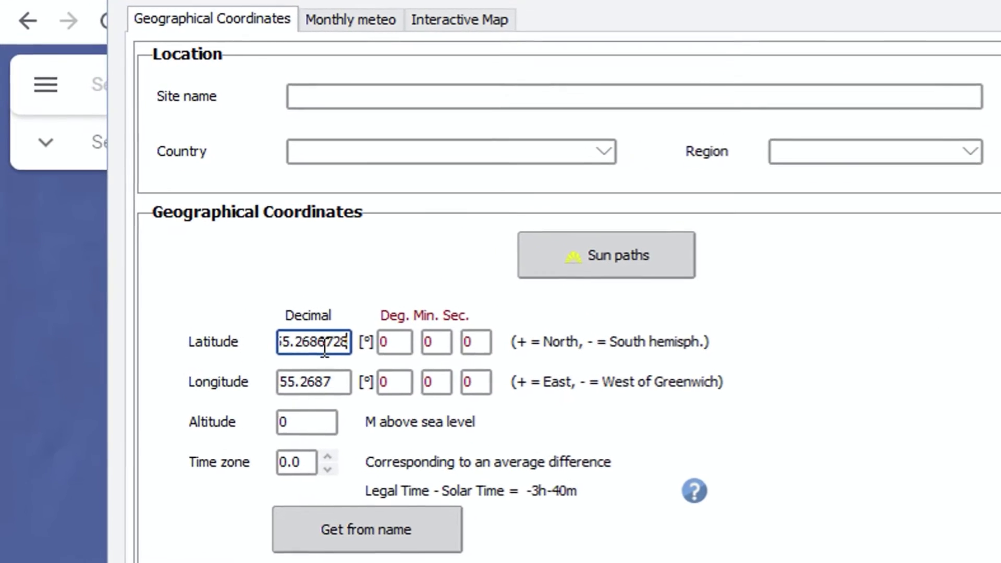
pyautogui.moveTo(213, 239); pyautogui.dragTo(201, 241)
pyautogui.hotkey('shift', 'Left')
pyautogui.hotkey('shift', 'Left')
pyautogui.hotkey('shift', 'Left')
pyautogui.hotkey('shift', 'Left')
pyautogui.hotkey('shift', 'Left')
pyautogui.hotkey('shift', 'Left')
pyautogui.hotkey('shift', 'Left')
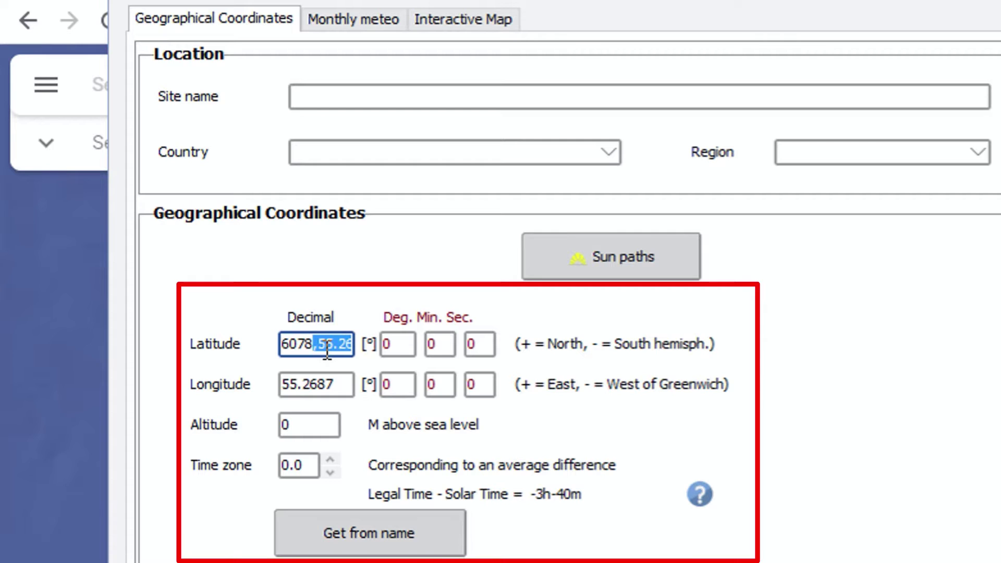
pyautogui.press('Delete')
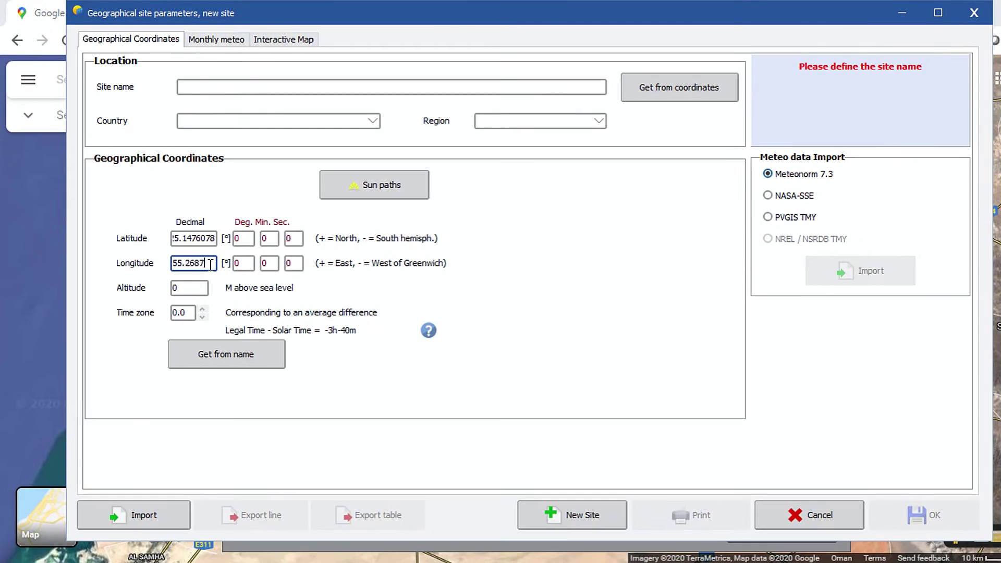
pyautogui.doubleClick(313, 371)
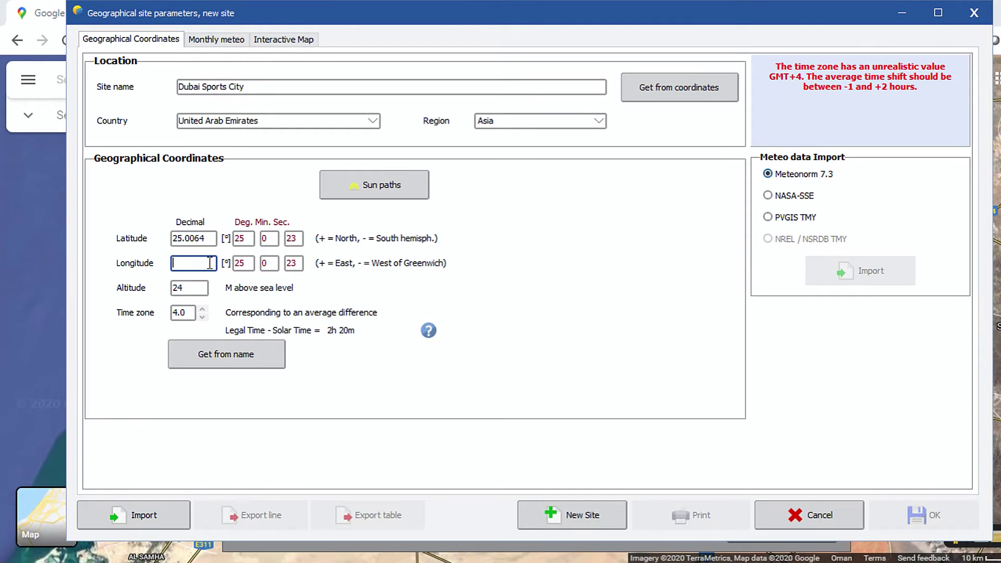
pyautogui.hotkey('ctrl', 'v')
pyautogui.press('Left')
pyautogui.press('Left')
pyautogui.press('BackSpace')
pyautogui.press('BackSpace')
pyautogui.press('BackSpace')
pyautogui.press('BackSpace')
pyautogui.press('BackSpace')
pyautogui.press('BackSpace')
pyautogui.press('BackSpace')
pyautogui.press('BackSpace')
pyautogui.press('Return')
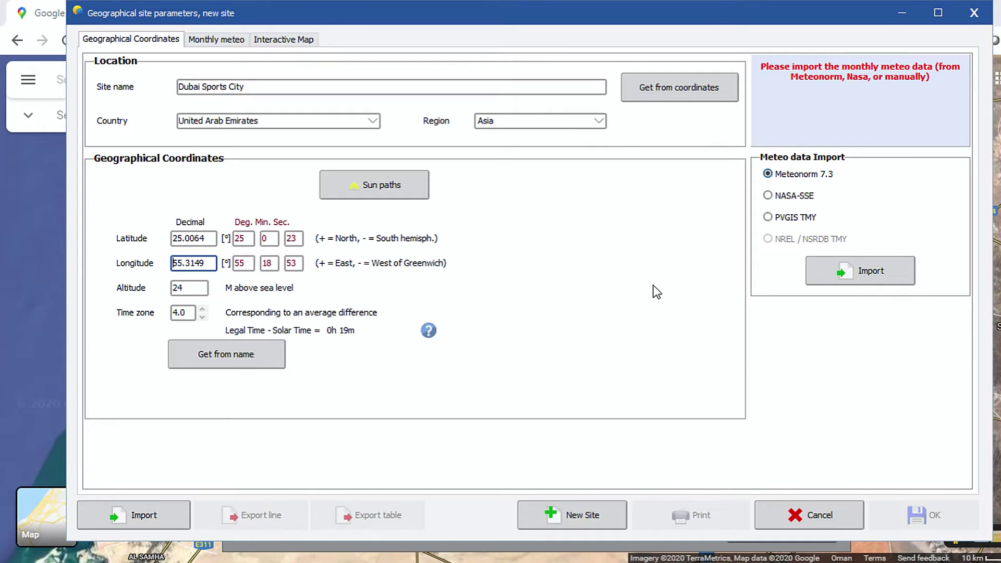
# Get the name from coordinates and accept renaming the site Dubailand, altitude 40 m
pyautogui.click(710, 87)
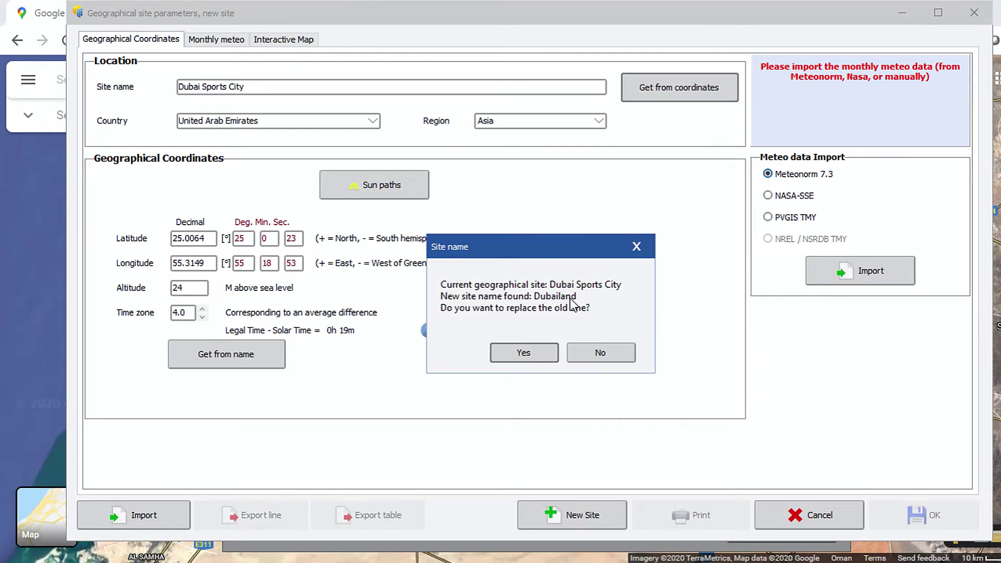
pyautogui.click(537, 353)
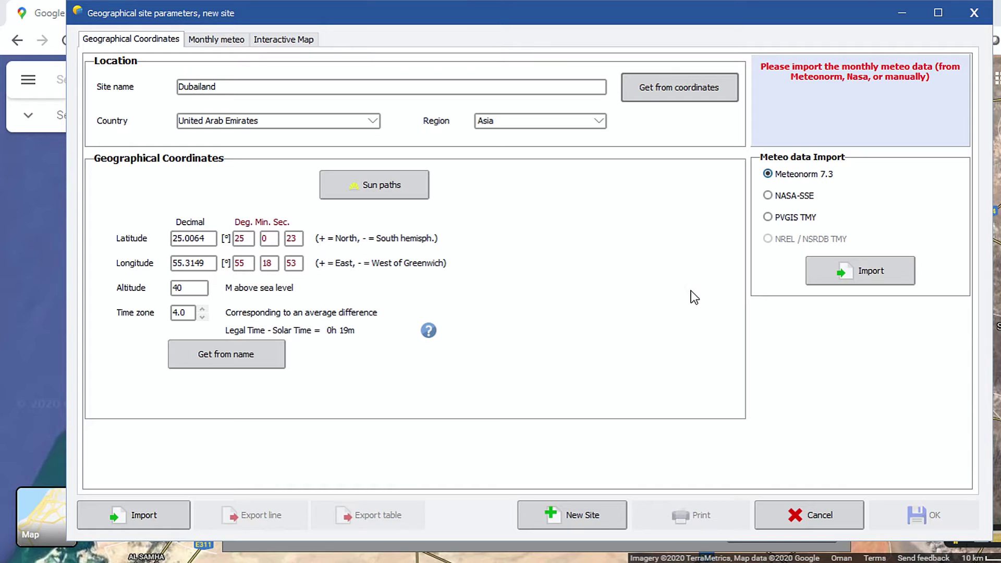
# Import Meteonorm 7.3 monthly data: yearly global irradiation 1976.3 kWh/m², average 28.0 °C
pyautogui.click(899, 271)
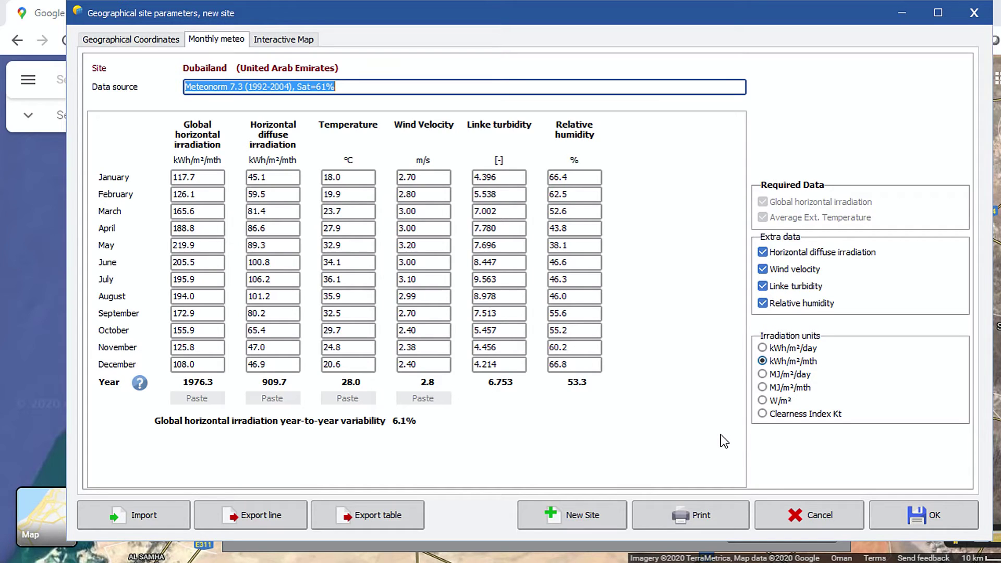
# Save the site as Dubailand_MN73.SIT and agree to save the synthetic hourly meteo file
pyautogui.click(930, 515)
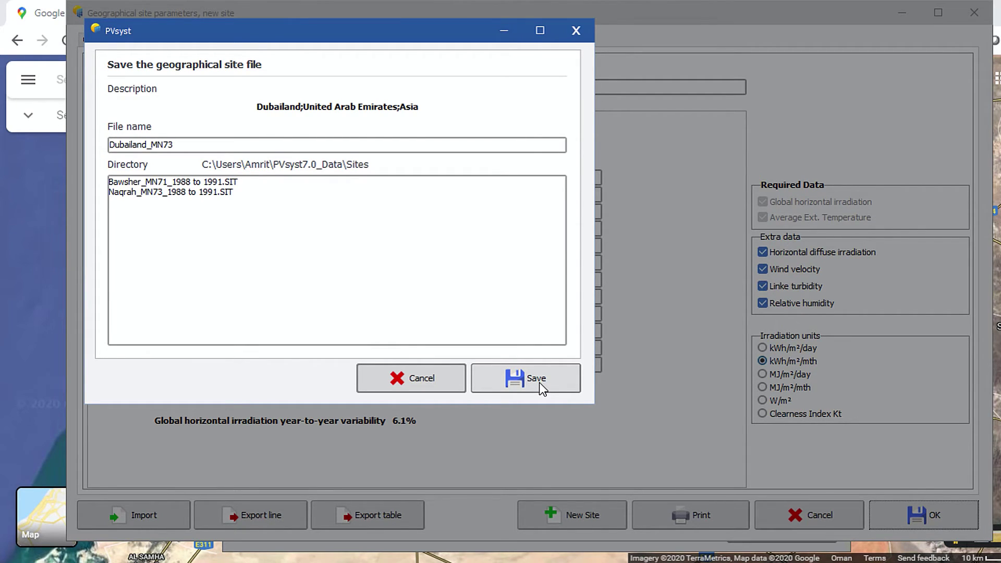
pyautogui.click(539, 383)
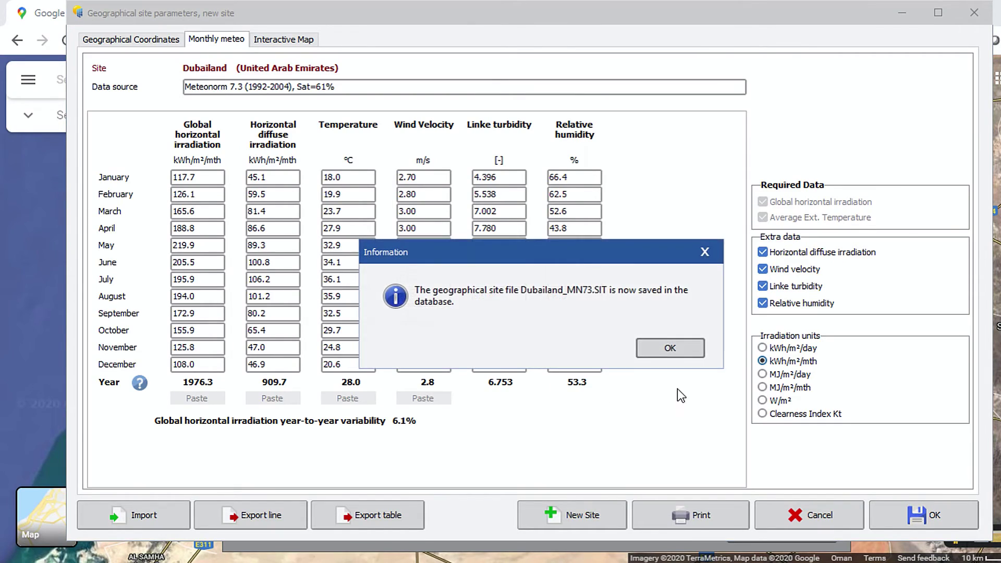
pyautogui.click(671, 349)
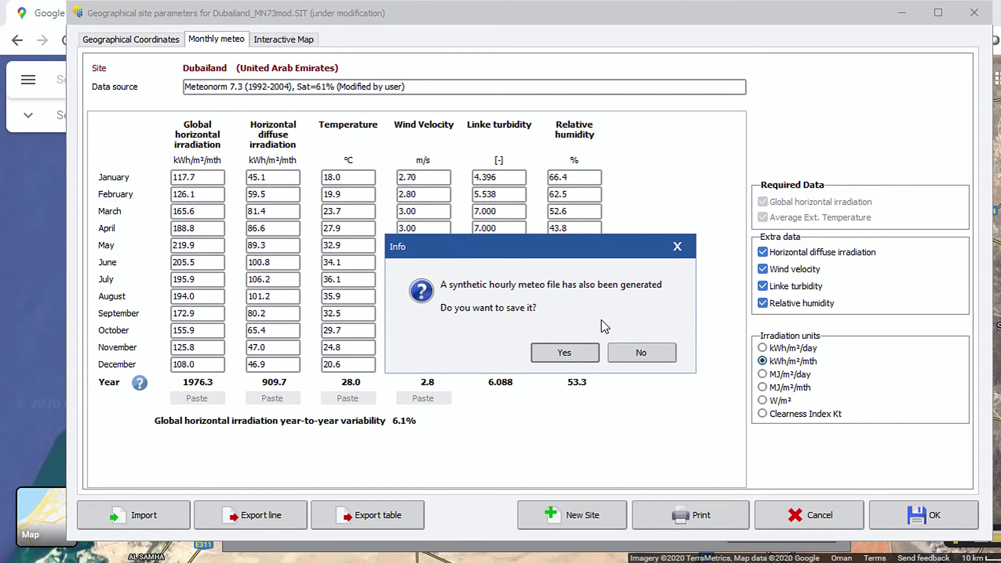
pyautogui.click(555, 351)
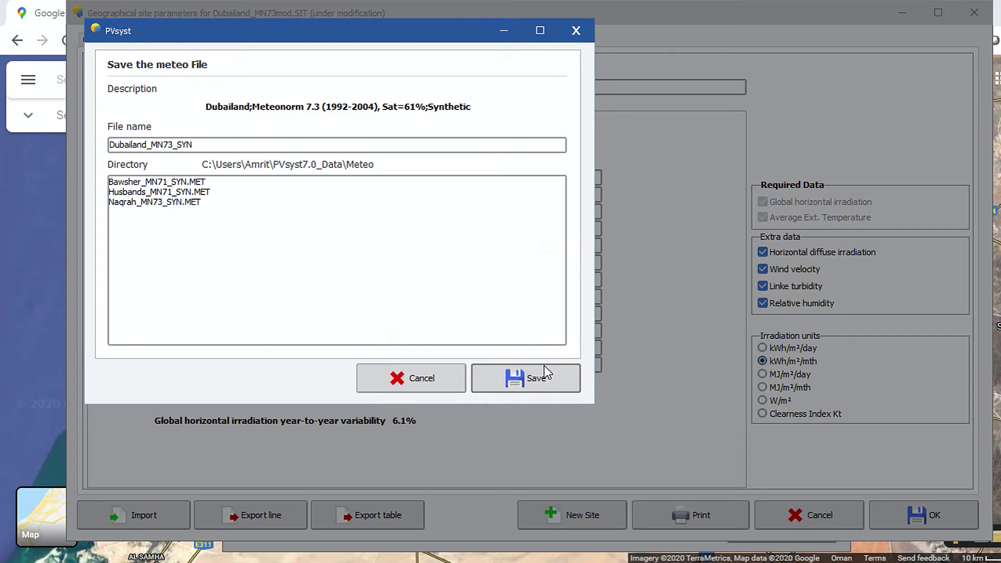
# Save the meteo file Dubailand_MN73_SYN, then select Al Ain Intnl Arpt in the site list
pyautogui.click(543, 375)
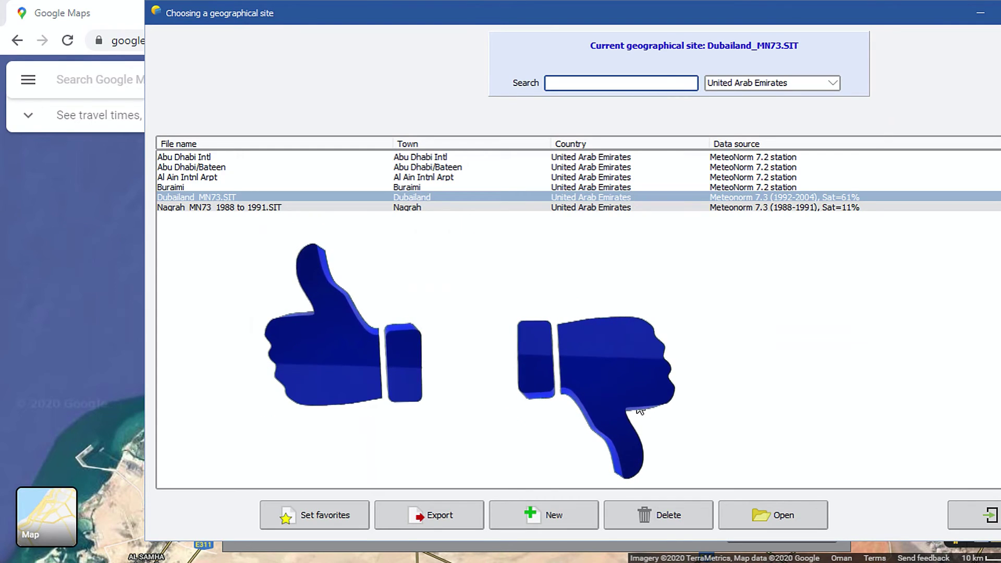
pyautogui.click(206, 177)
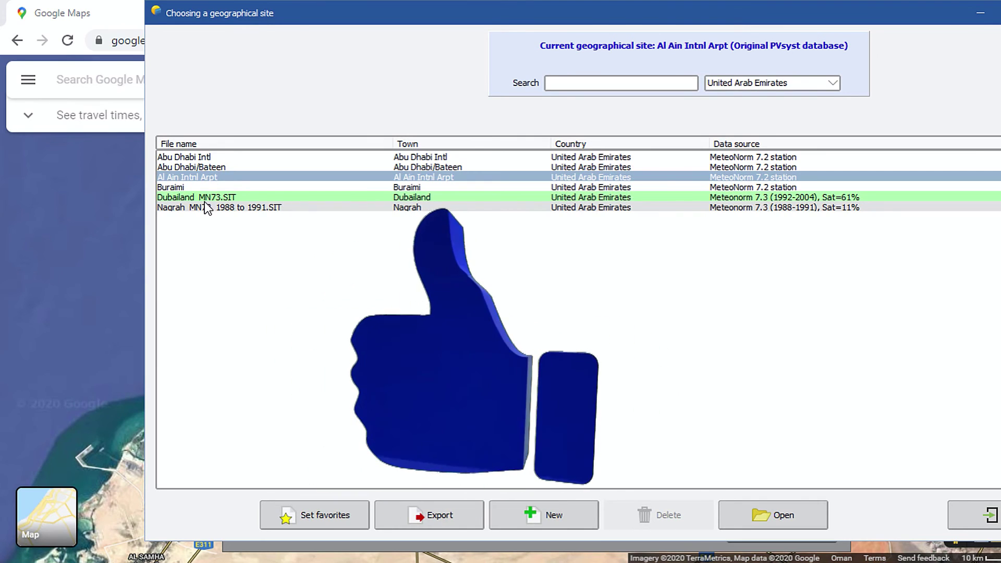